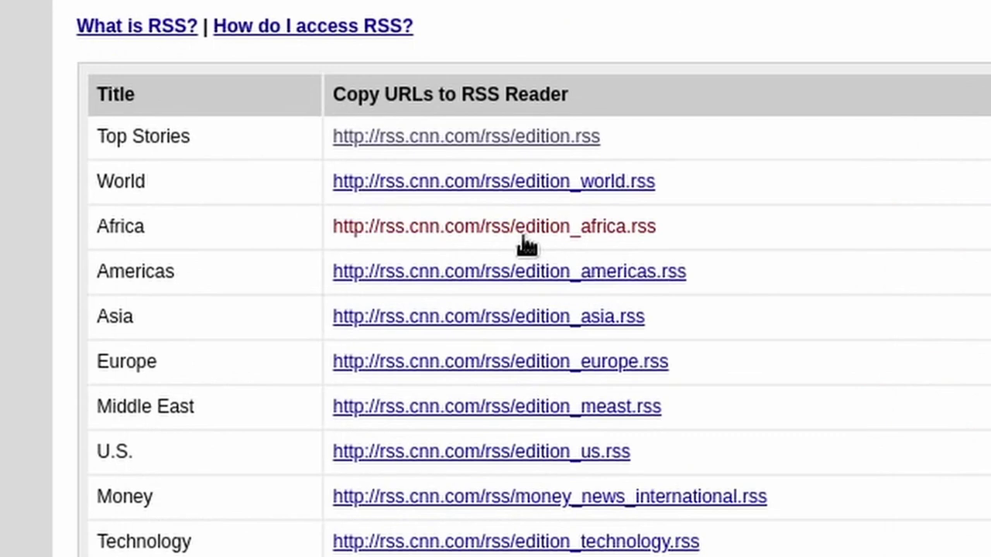
Copy the link address of CNN's Africa RSS feed in the browser
{"action": "right_click", "coordinate": [526, 247]}
{"action": "left_click", "coordinate": [646, 440]}
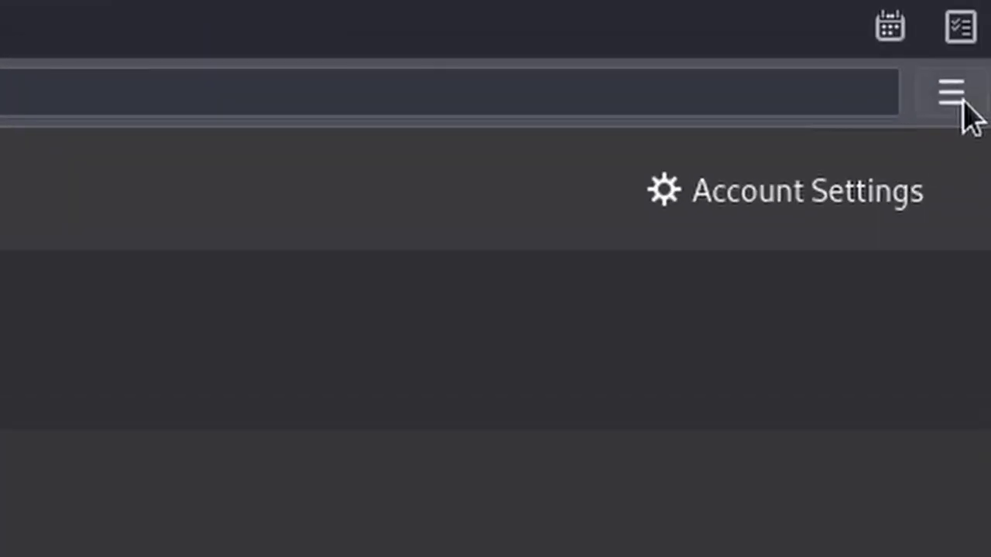
Add a feed account named 'Blogs & News Feeds' and open its Subscribe window
{"action": "left_click", "coordinate": [971, 18]}
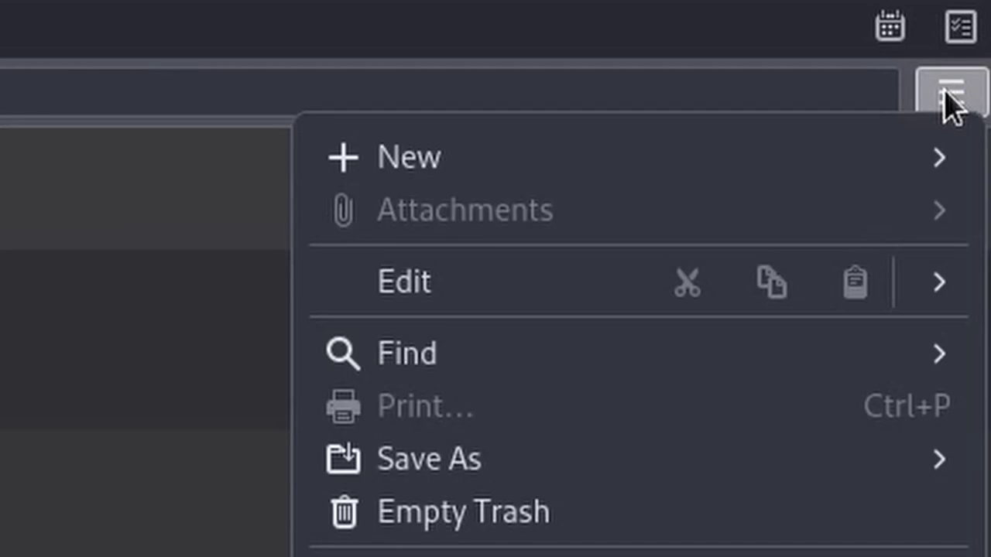
{"action": "left_click", "coordinate": [689, 166]}
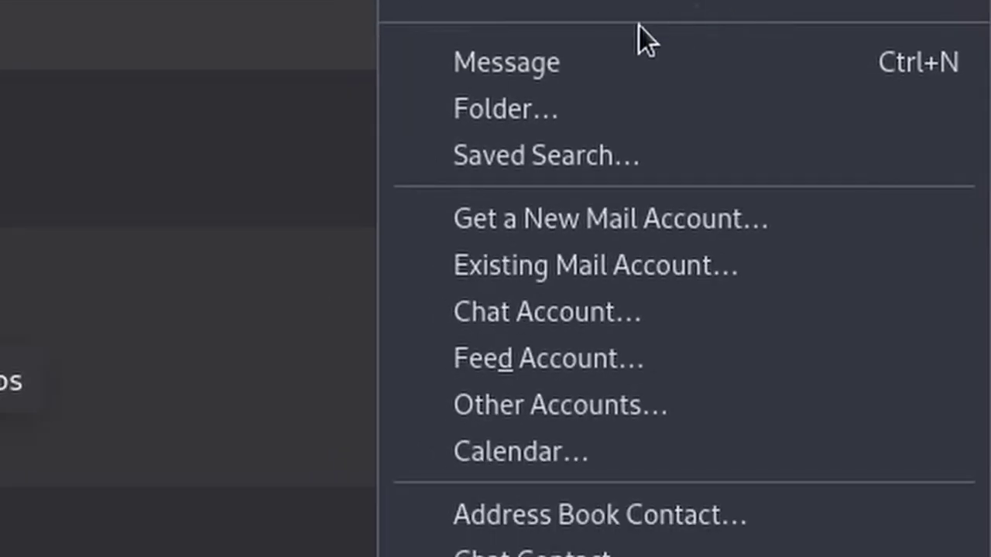
{"action": "left_click", "coordinate": [590, 366]}
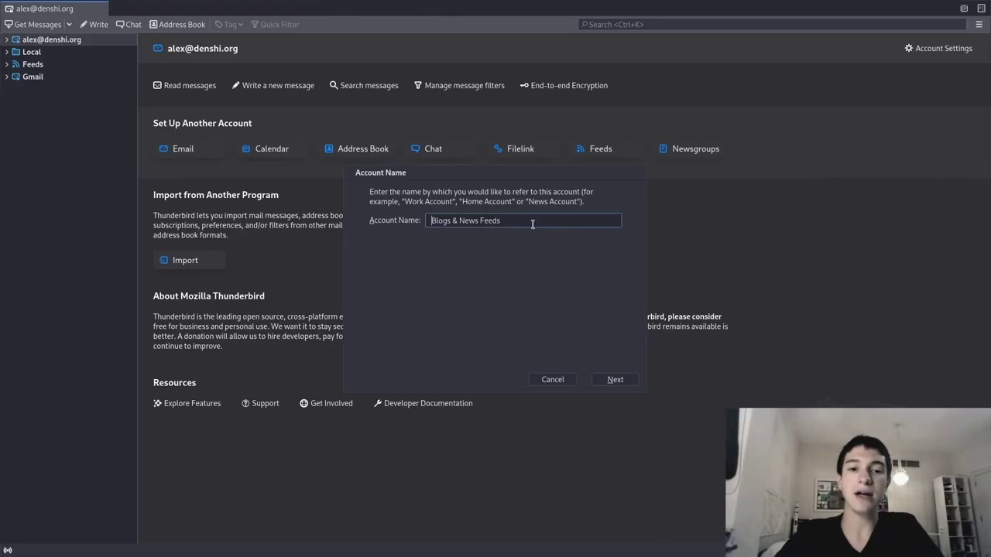
{"action": "left_click", "coordinate": [730, 477]}
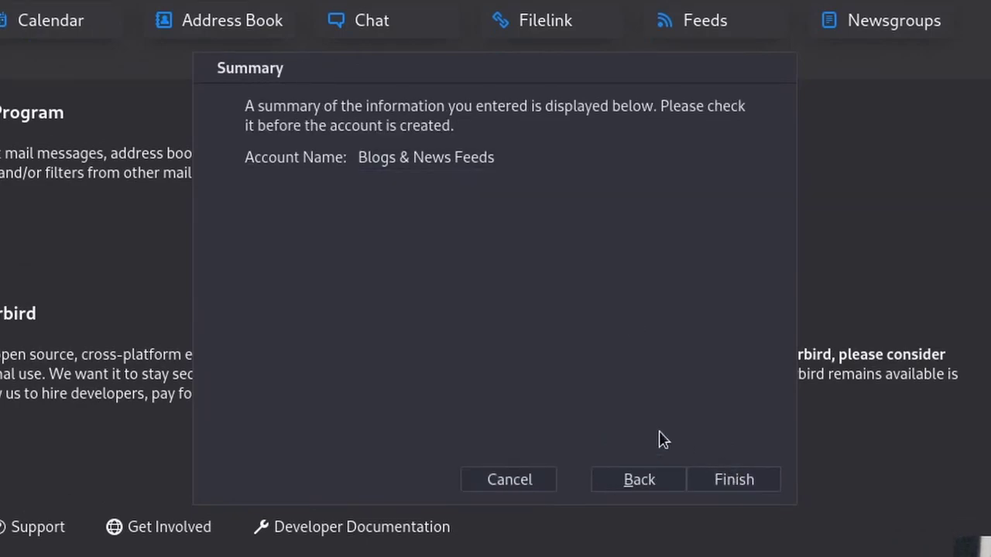
{"action": "left_click", "coordinate": [720, 481]}
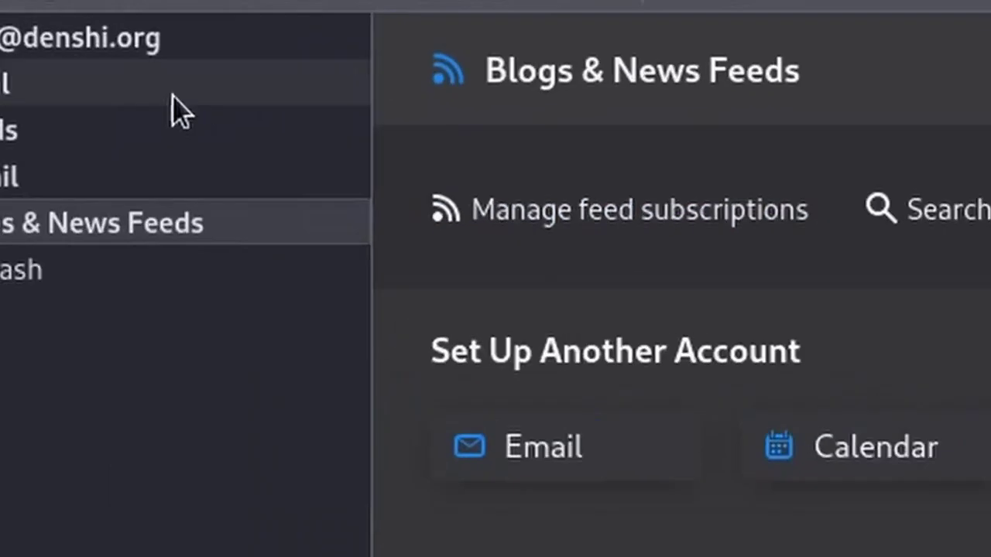
{"action": "right_click", "coordinate": [186, 229]}
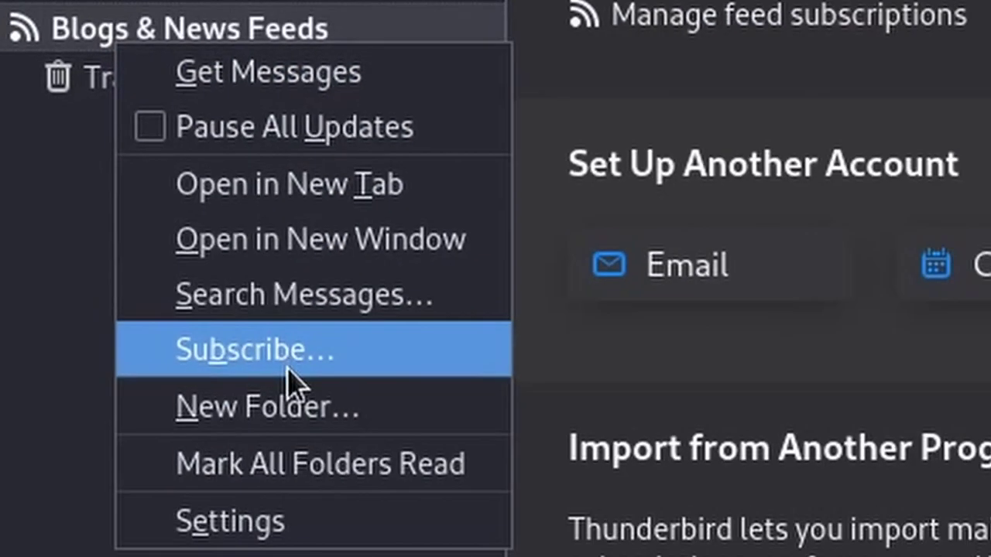
{"action": "left_click", "coordinate": [288, 380]}
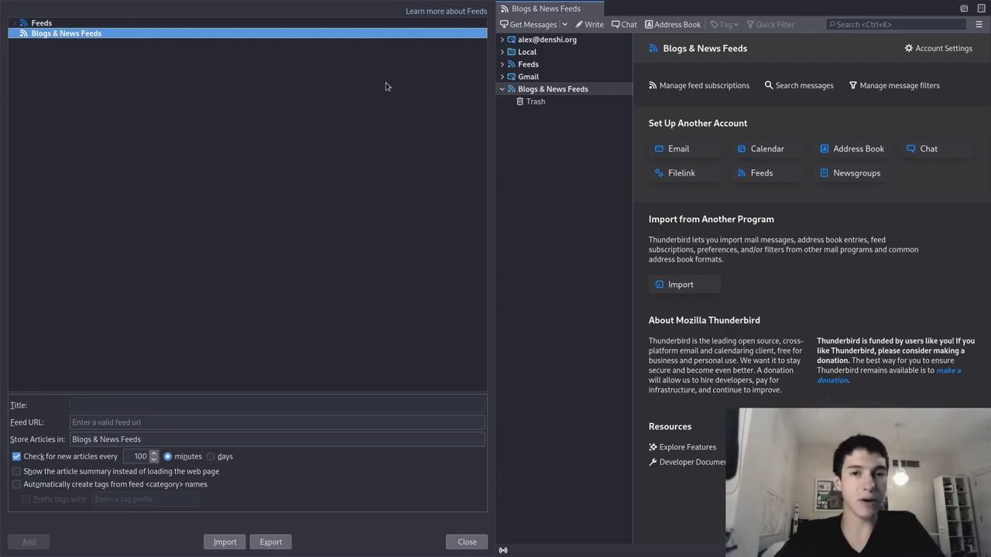
Copy the CNN Africa feed URL from the browser's address bar and add it as a feed
{"action": "key", "text": "super+2"}
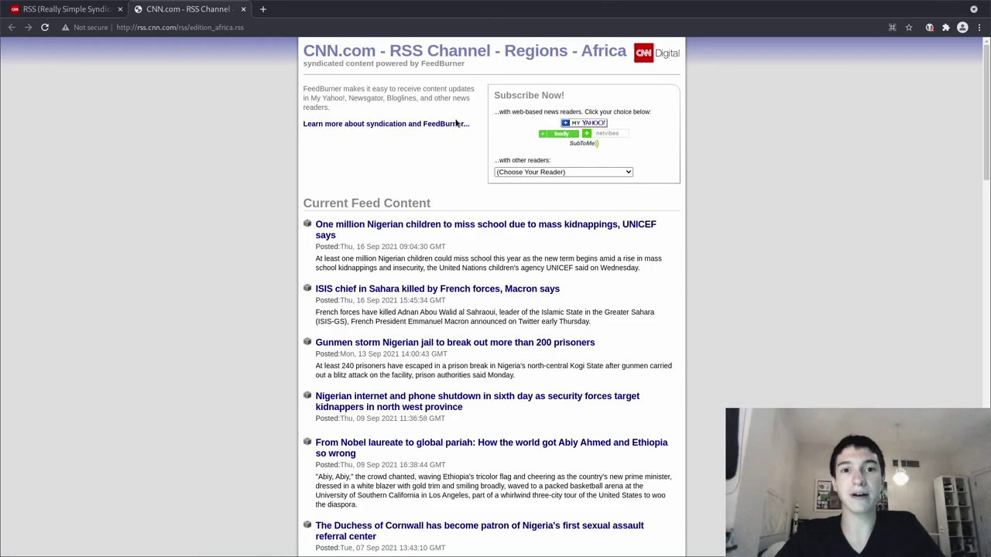
{"action": "left_click_drag", "start_coordinate": [266, 28], "coordinate": [20, 27]}
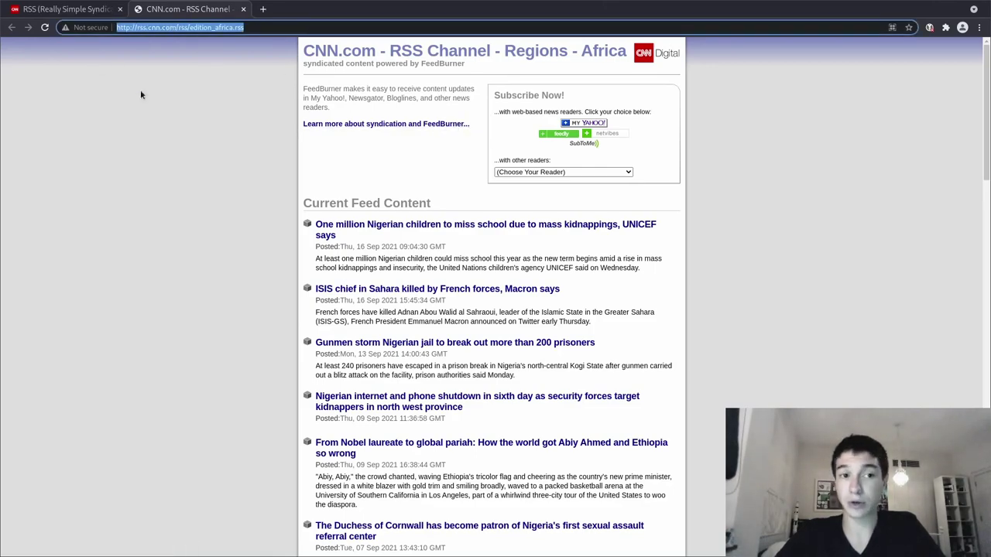
{"action": "right_click", "coordinate": [167, 31]}
{"action": "left_click", "coordinate": [186, 69]}
{"action": "key", "text": "super+1"}
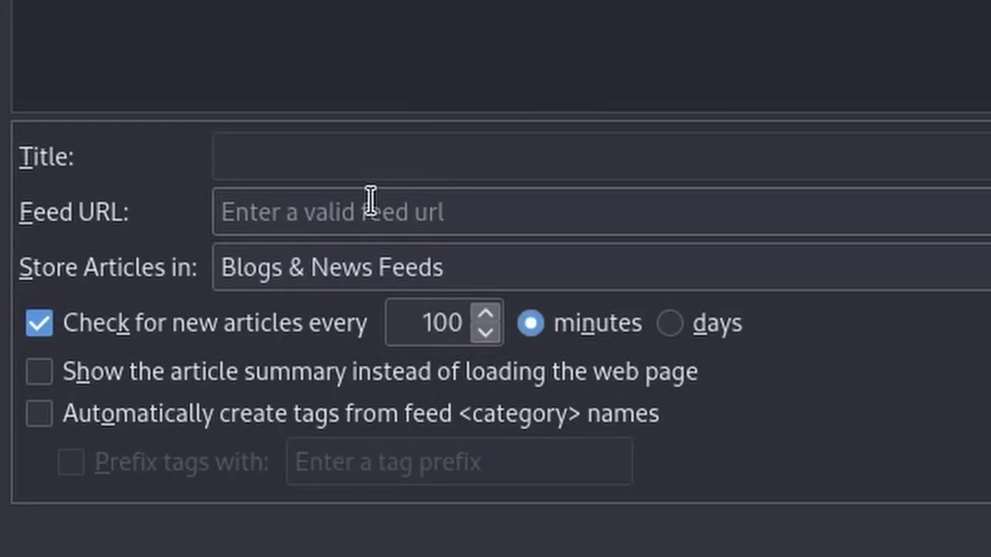
{"action": "right_click", "coordinate": [120, 421]}
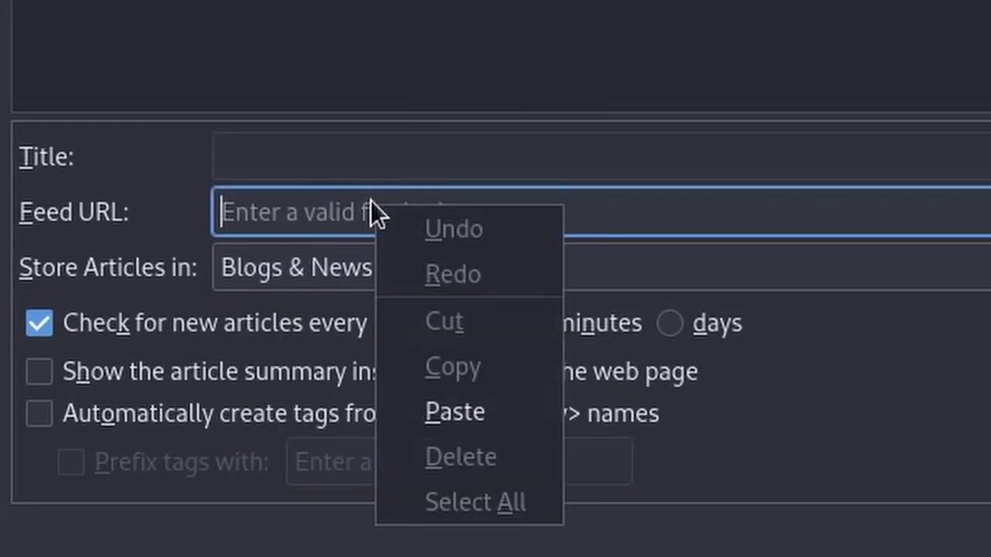
{"action": "left_click", "coordinate": [447, 417]}
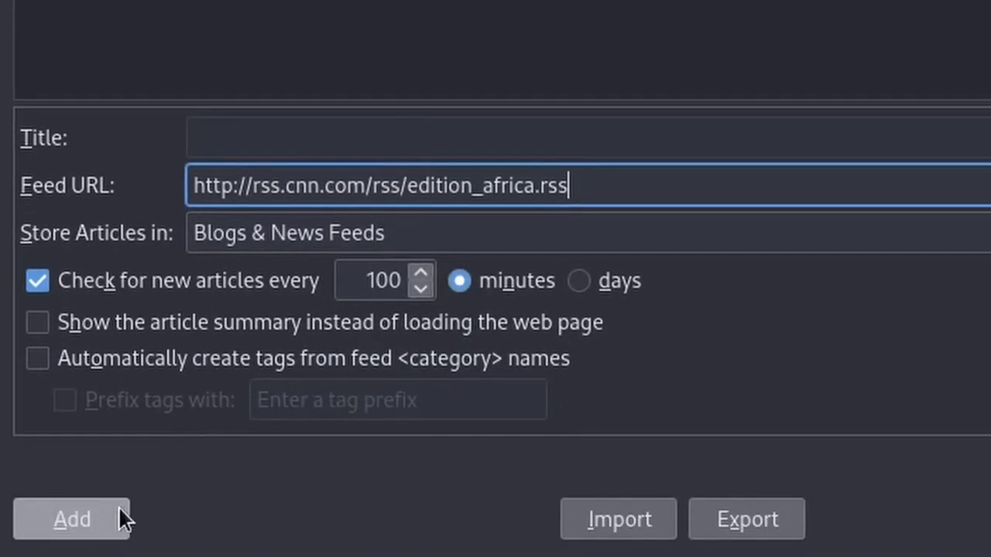
{"action": "left_click", "coordinate": [121, 511]}
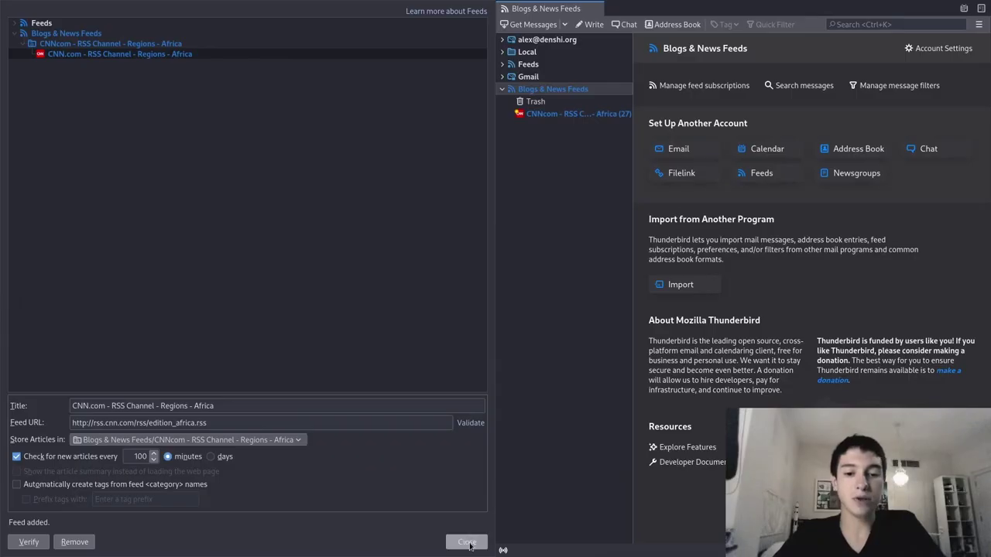
Read the CNN Africa articles on Africa's most populous city and the Delta variant
{"action": "left_click", "coordinate": [468, 542]}
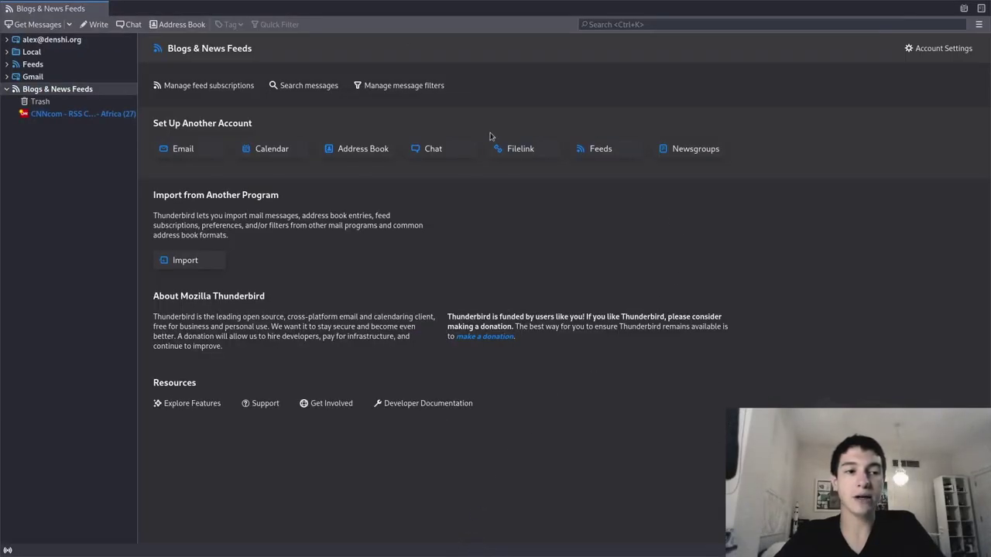
{"action": "left_click", "coordinate": [75, 117]}
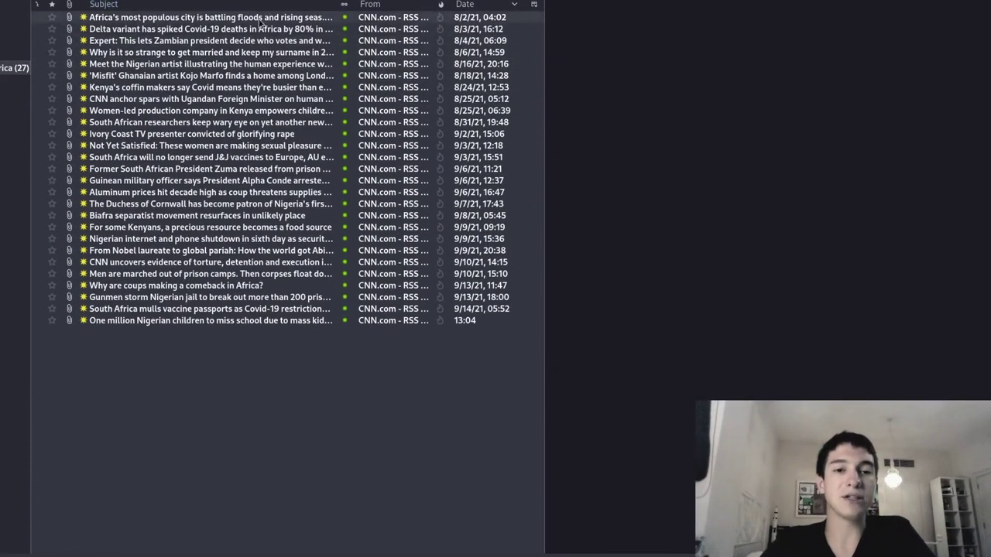
{"action": "left_click", "coordinate": [261, 20]}
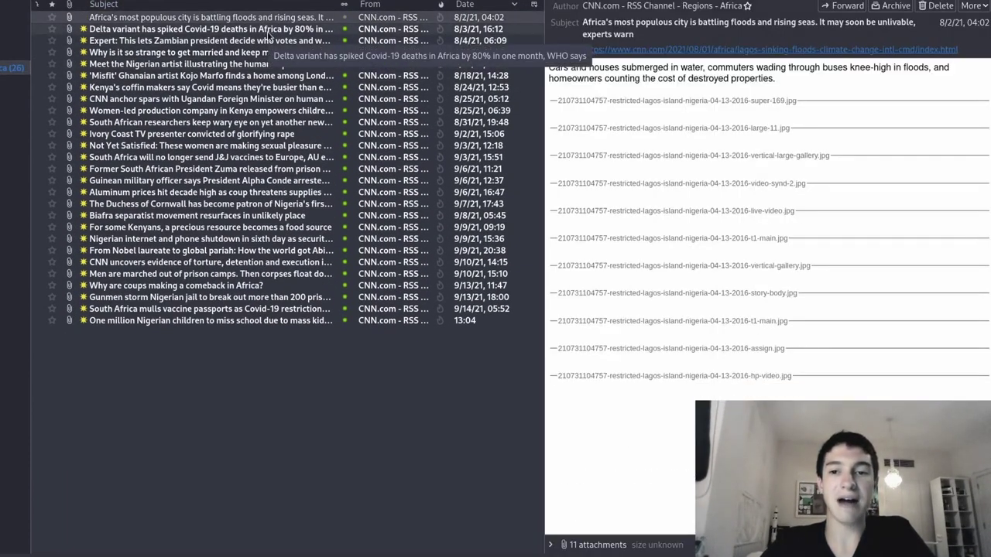
{"action": "left_click", "coordinate": [267, 31]}
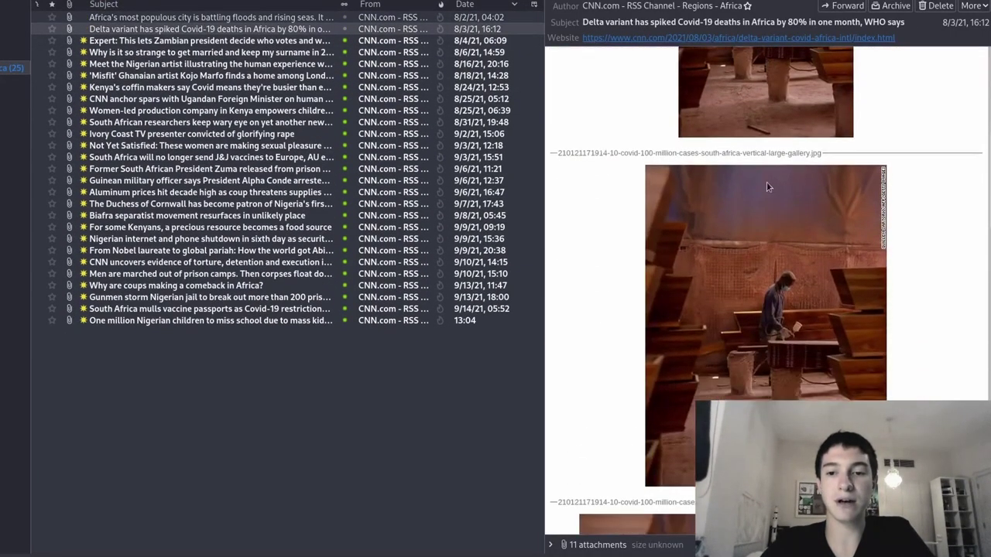
{"action": "left_click", "coordinate": [321, 17]}
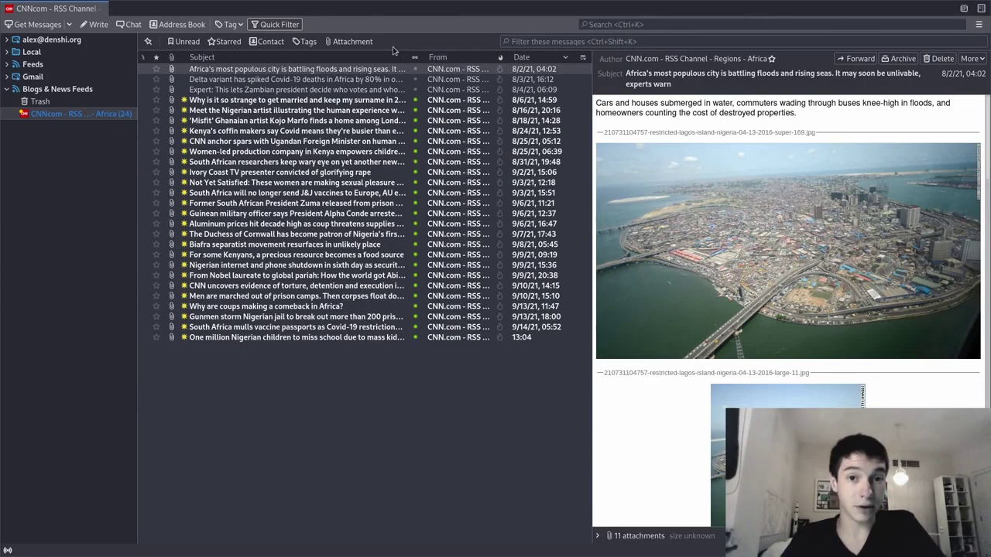
{"action": "left_click", "coordinate": [56, 89]}
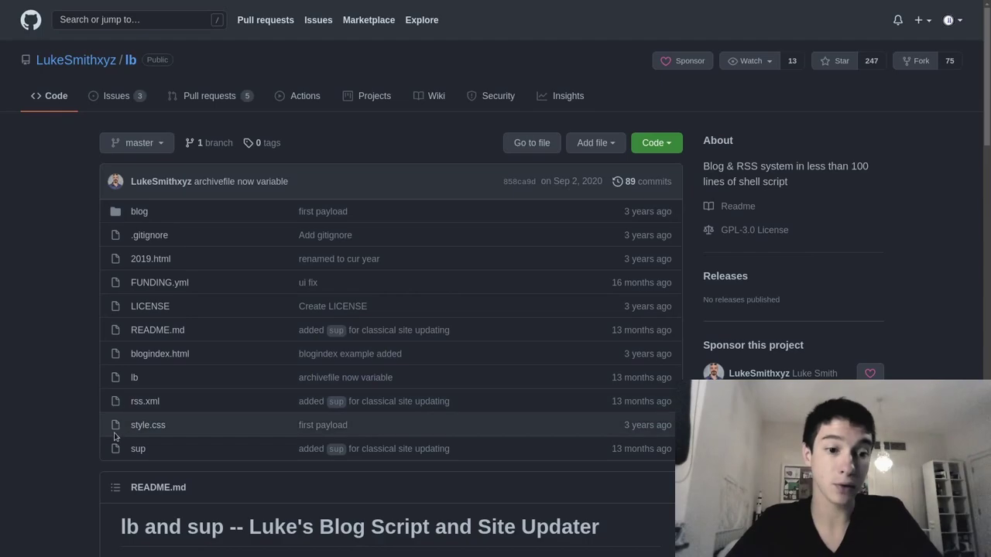
Open the sup file in the lb repository and scroll through its code
{"action": "left_click", "coordinate": [138, 449]}
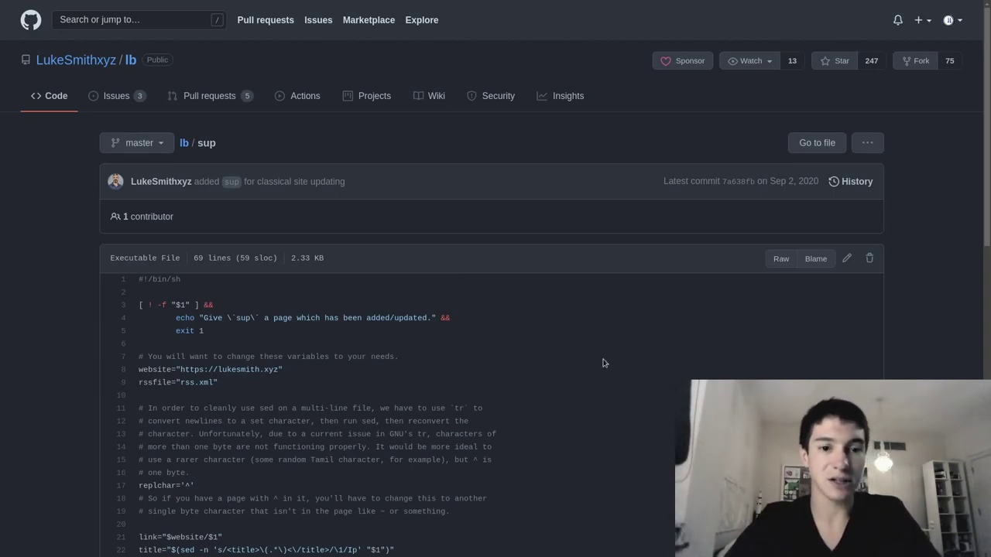
{"action": "scroll", "coordinate": [387, 279], "scroll_direction": "down", "scroll_amount": 3}
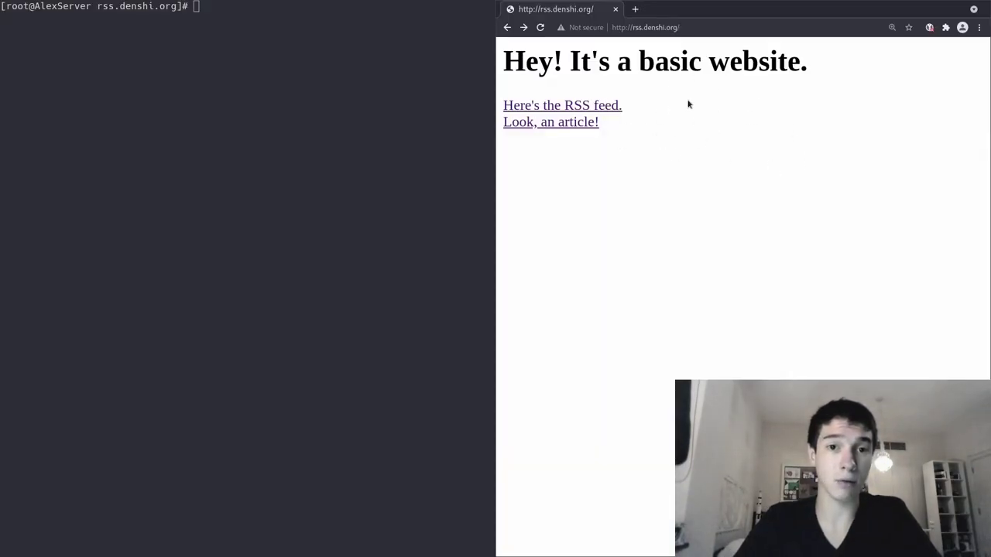
Highlight the test website's heading text, then clear the selection
{"action": "left_click_drag", "start_coordinate": [504, 61], "coordinate": [813, 61]}
{"action": "left_click", "coordinate": [633, 103]}
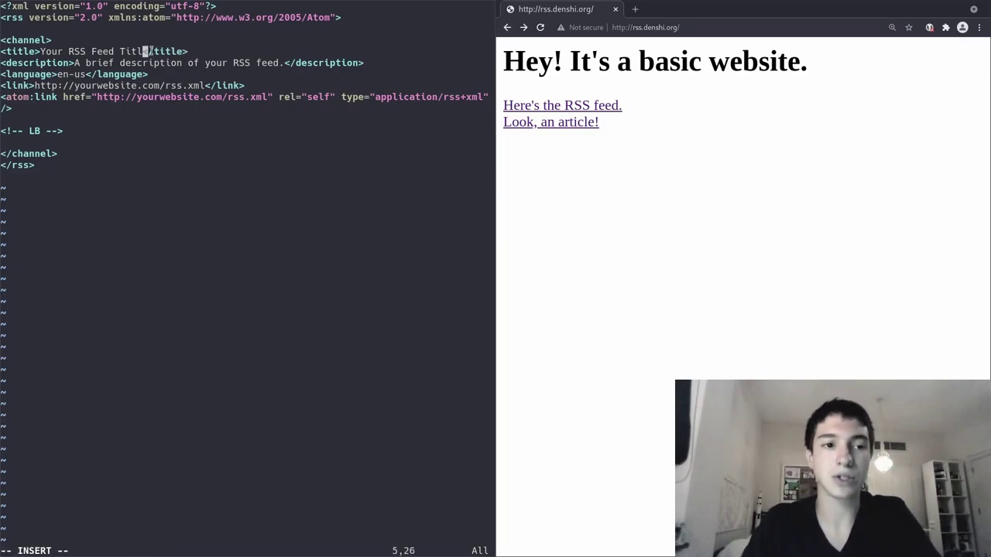
Replace the feed title with 'Denshi's test RSS feed' and the description with 'I'm testing out RSS!!!!'
{"action": "key", "text": "ctrl+w"}
{"action": "key", "text": "ctrl+w"}
{"action": "key", "text": "ctrl+w"}
{"action": "key", "text": "ctrl+w"}
{"action": "type", "text": "Denshi's test RS"}
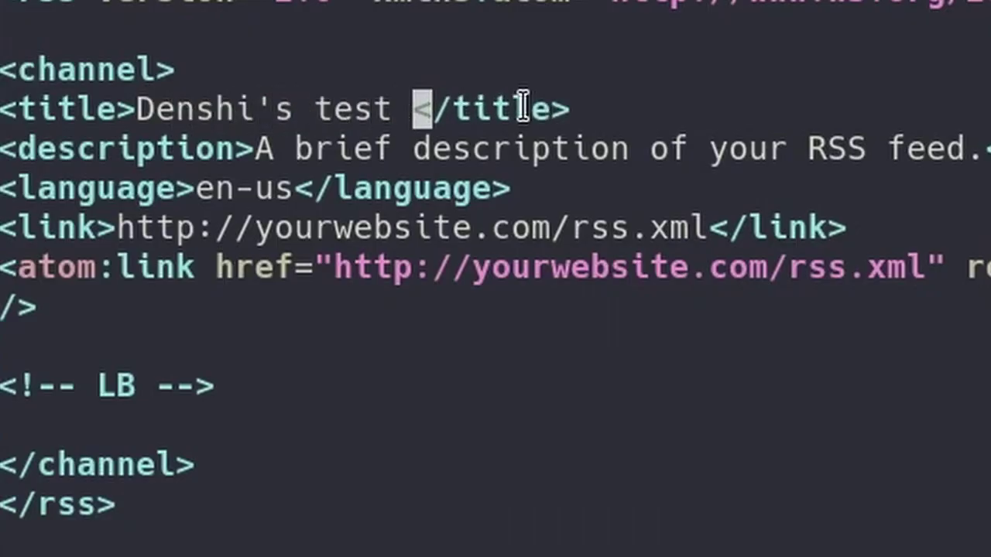
{"action": "type", "text": "S feed"}
{"action": "key", "text": "Down"}
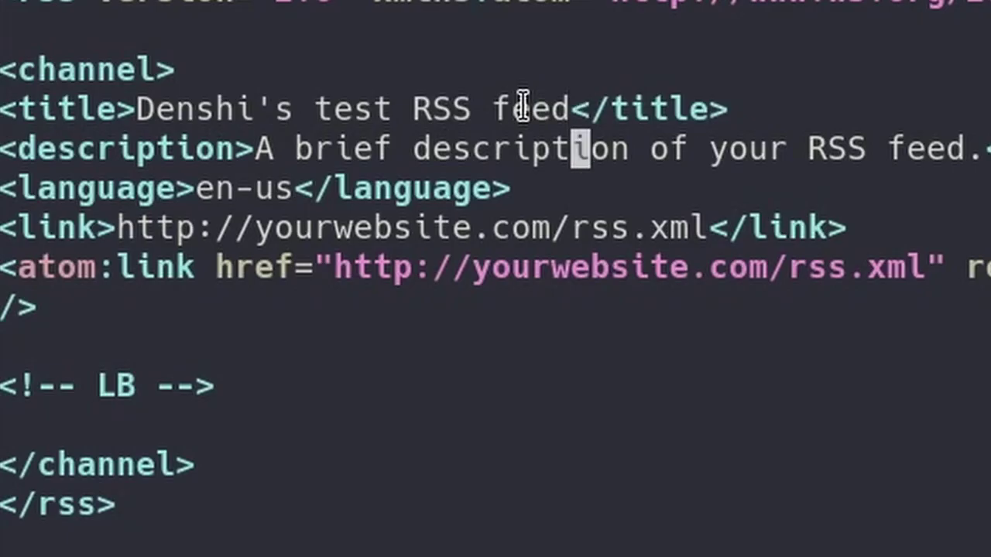
{"action": "key", "text": "Right"}
{"action": "key", "text": "Right"}
{"action": "key", "text": "Right"}
{"action": "key", "text": "Right"}
{"action": "key", "text": "Right"}
{"action": "key", "text": "Right"}
{"action": "key", "text": "Right"}
{"action": "key", "text": "Right"}
{"action": "key", "text": "Right"}
{"action": "key", "text": "Right"}
{"action": "key", "text": "Right"}
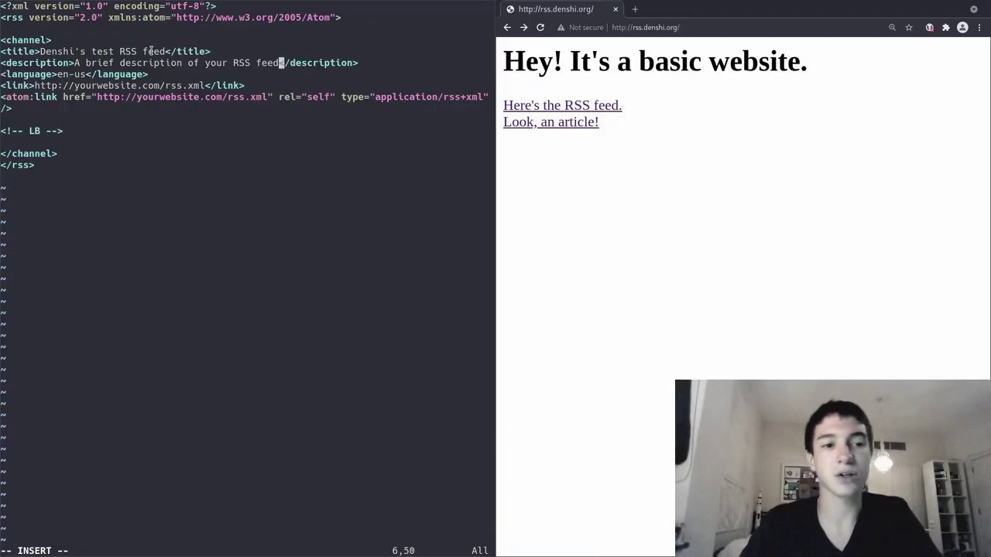
{"action": "key", "text": "ctrl+w"}
{"action": "key", "text": "ctrl+w"}
{"action": "key", "text": "ctrl+w"}
{"action": "type", "text": "I'm testing out RSS"}
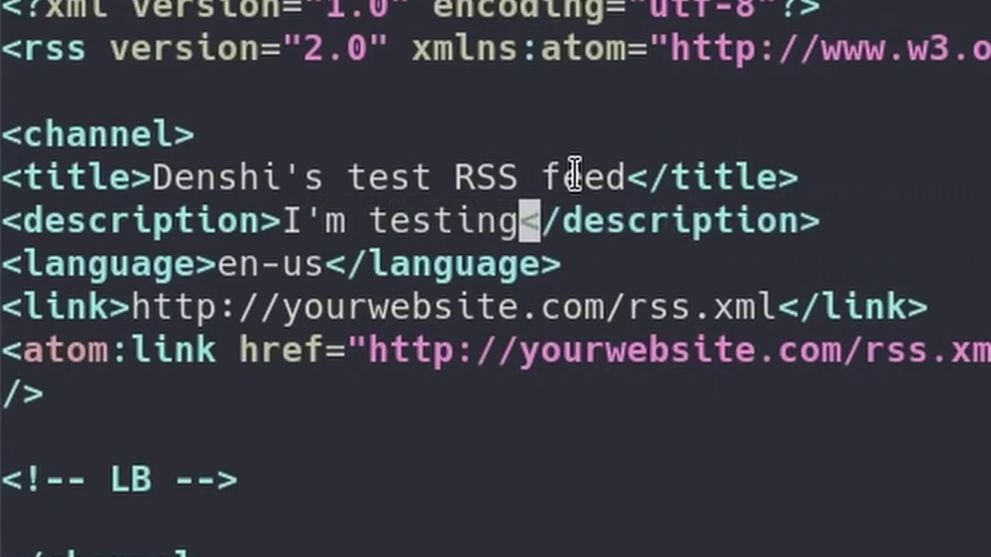
{"action": "type", "text": "!!!!"}
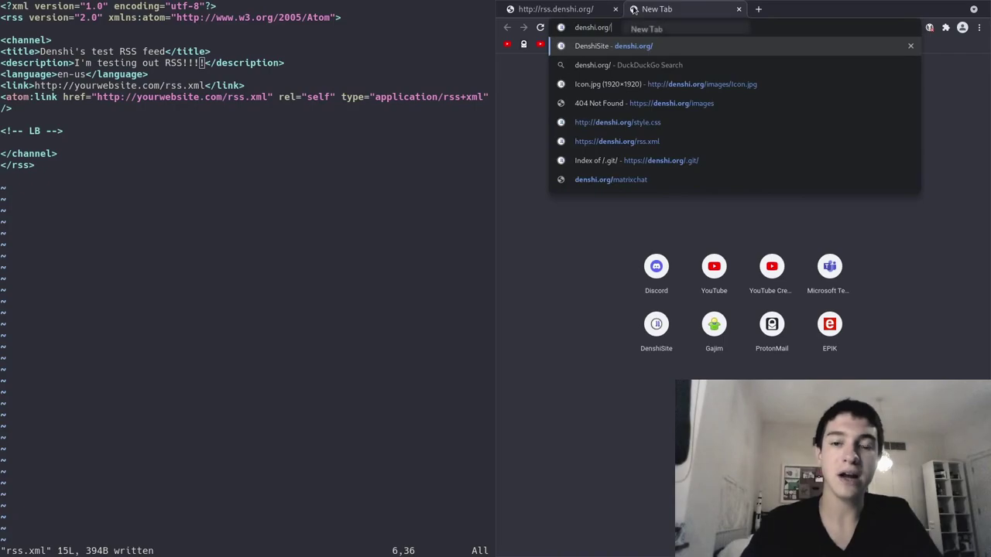
Load denshi.org/rss.xml in the browser and select its image block for reference
{"action": "type", "text": "xml"}
{"action": "key", "text": "Return"}
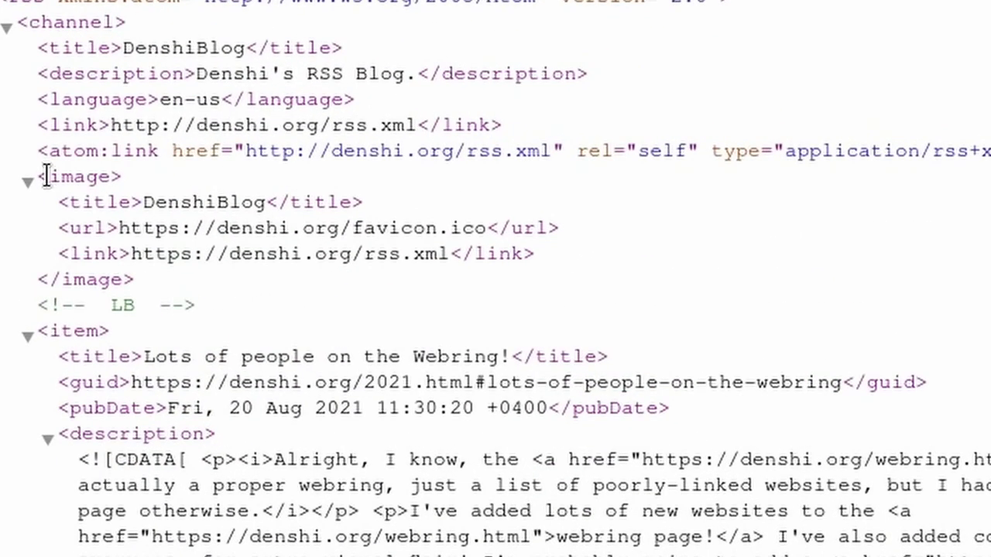
{"action": "left_click_drag", "start_coordinate": [528, 125], "coordinate": [562, 155]}
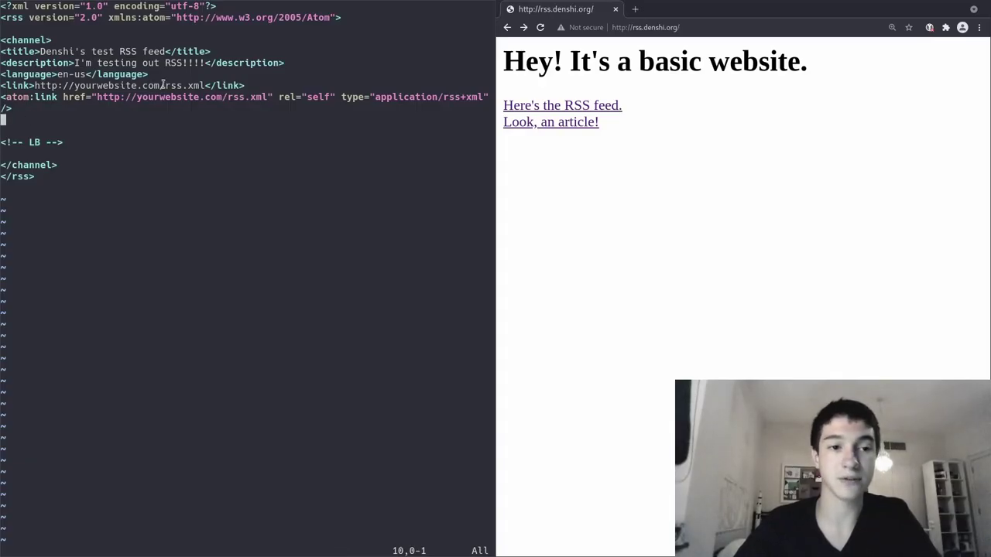
Change the channel link's domain to rss.denshi.org and open the test site's feed to compare
{"action": "left_click", "coordinate": [163, 85]}
{"action": "key", "text": "i"}
{"action": "key", "text": "BackSpace"}
{"action": "key", "text": "BackSpace"}
{"action": "key", "text": "BackSpace"}
{"action": "key", "text": "BackSpace"}
{"action": "key", "text": "BackSpace"}
{"action": "key", "text": "BackSpace"}
{"action": "key", "text": "BackSpace"}
{"action": "key", "text": "BackSpace"}
{"action": "key", "text": "BackSpace"}
{"action": "key", "text": "BackSpace"}
{"action": "key", "text": "BackSpace"}
{"action": "key", "text": "BackSpace"}
{"action": "key", "text": "BackSpace"}
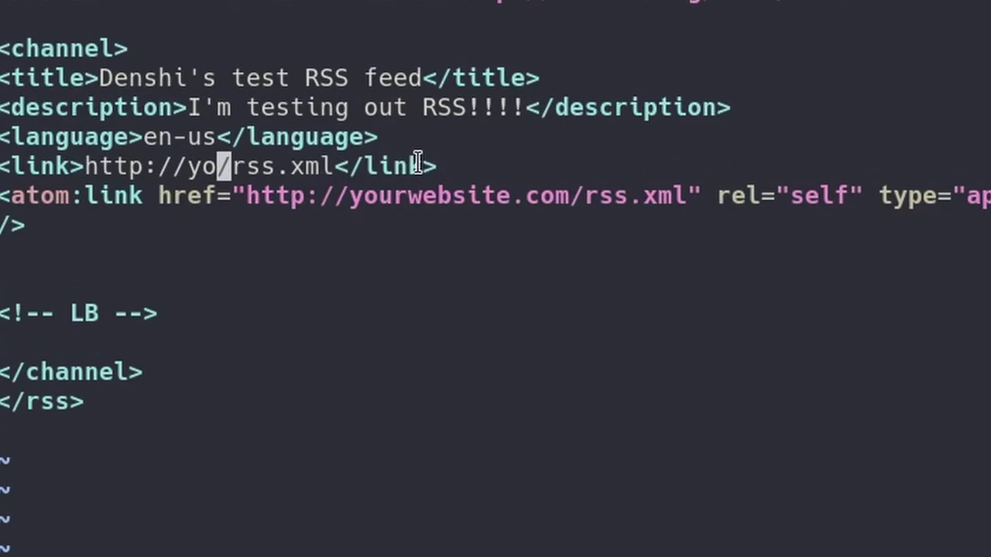
{"action": "key", "text": "BackSpace"}
{"action": "key", "text": "BackSpace"}
{"action": "type", "text": "rss.denshi.org"}
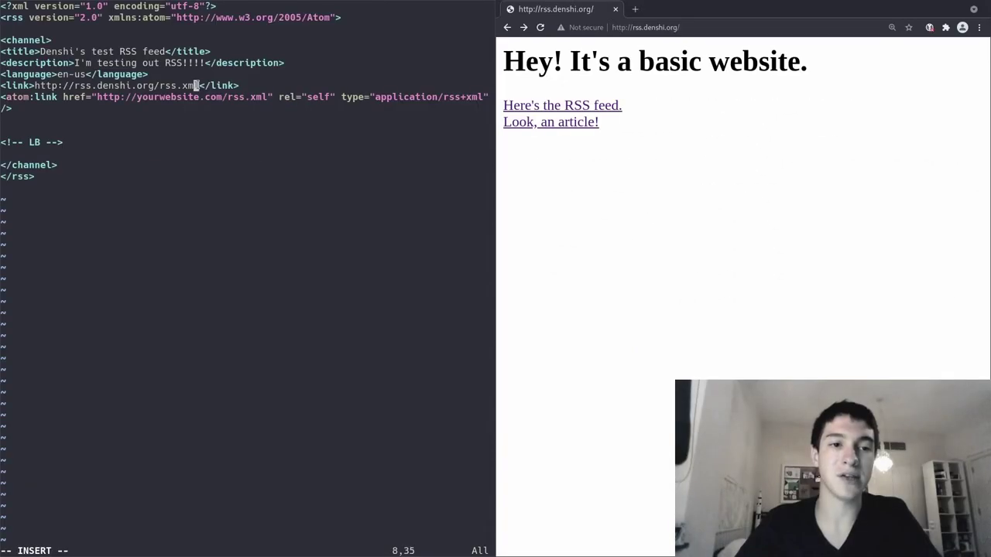
{"action": "left_click", "coordinate": [562, 105]}
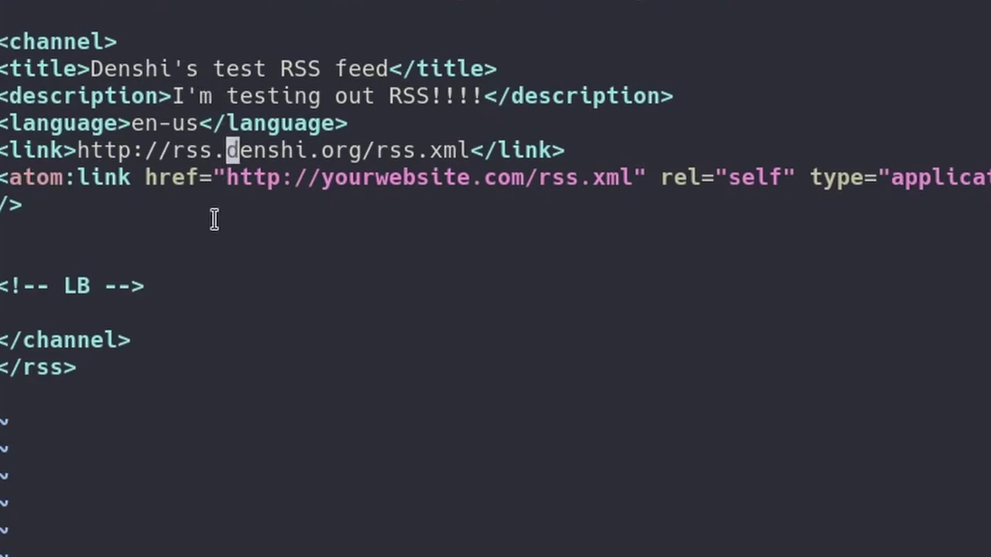
Delete the extra blank line above the LB comment in rss.xml
{"action": "key", "text": "j"}
{"action": "key", "text": "j"}
{"action": "key", "text": "j"}
{"action": "key", "text": "d"}
{"action": "key", "text": "d"}
{"action": "key", "text": "j"}
{"action": "key", "text": "k"}
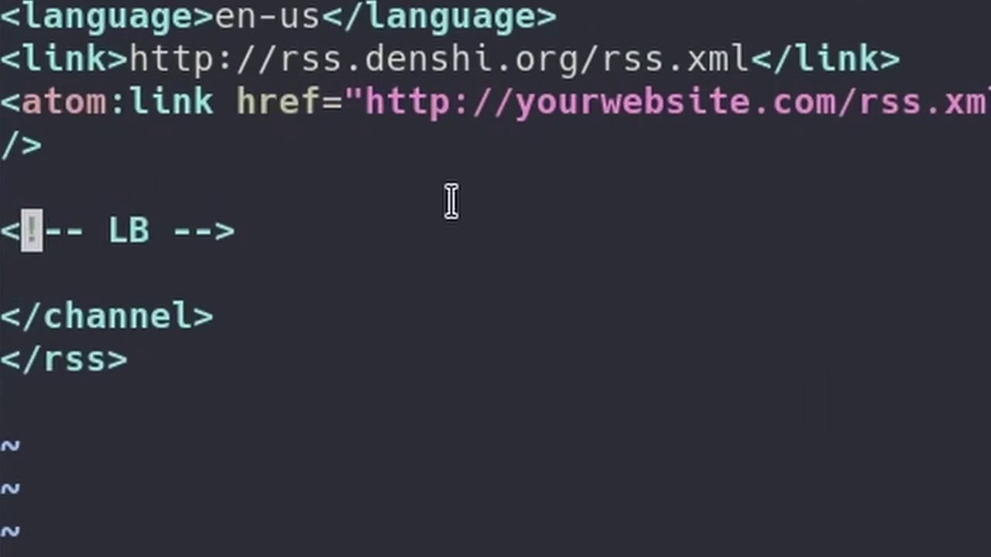
{"action": "key", "text": "l"}
{"action": "key", "text": "l"}
{"action": "key", "text": "l"}
{"action": "key", "text": "l"}
{"action": "key", "text": "l"}
{"action": "key", "text": "l"}
{"action": "key", "text": "l"}
{"action": "key", "text": "l"}
{"action": "key", "text": "A"}
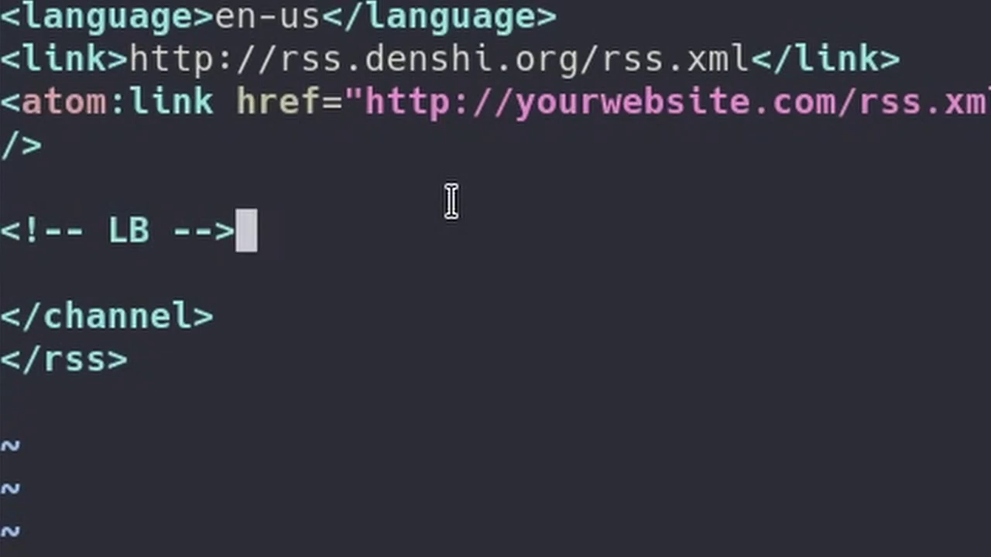
{"action": "key", "text": "Escape"}
{"action": "key", "text": "j"}
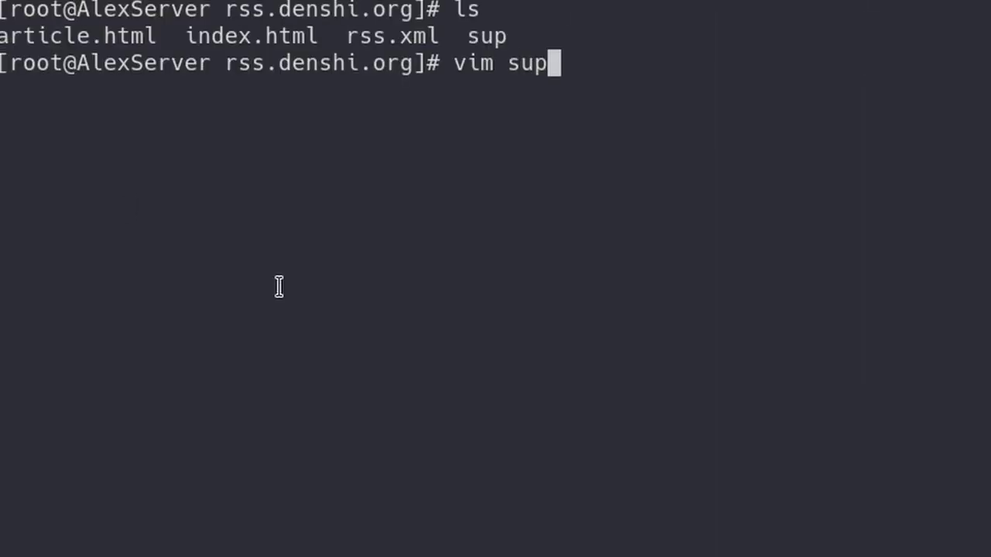
Replace lukesmith.xyz with rss.denshi.org/ in sup's website line, then save and quit Vim
{"action": "key", "text": "Return"}
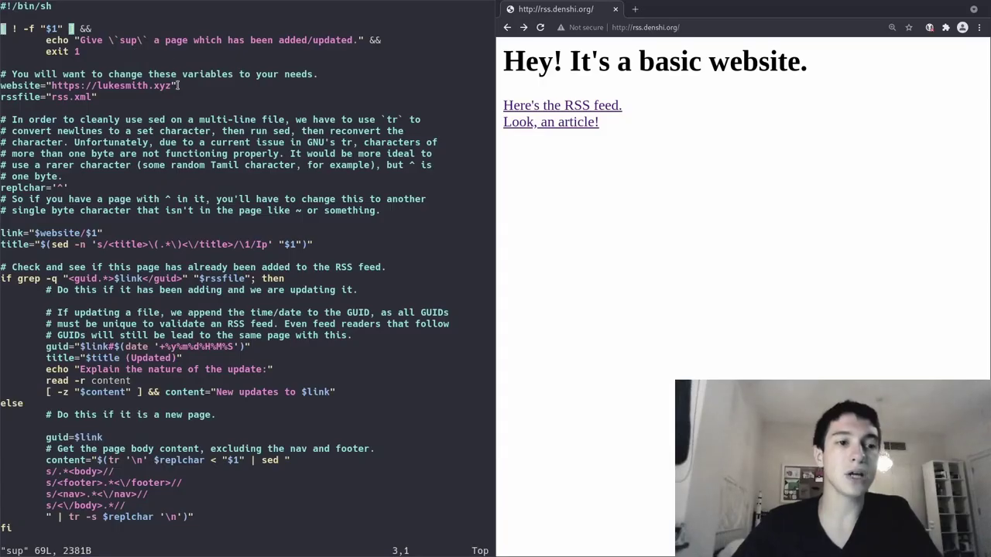
{"action": "left_click", "coordinate": [518, 190]}
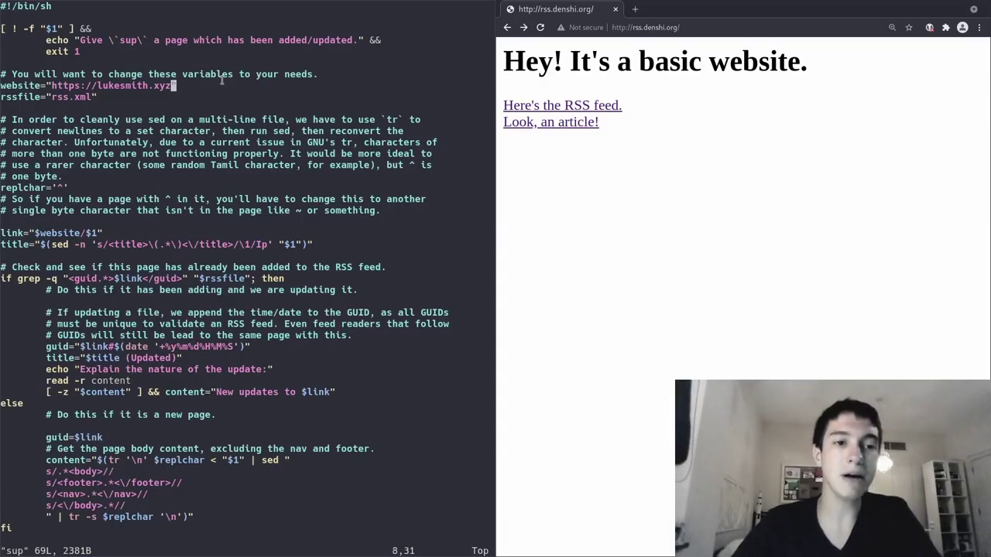
{"action": "key", "text": "i"}
{"action": "key", "text": "BackSpace"}
{"action": "key", "text": "BackSpace"}
{"action": "key", "text": "BackSpace"}
{"action": "key", "text": "BackSpace"}
{"action": "key", "text": "BackSpace"}
{"action": "key", "text": "BackSpace"}
{"action": "key", "text": "BackSpace"}
{"action": "key", "text": "BackSpace"}
{"action": "key", "text": "BackSpace"}
{"action": "key", "text": "BackSpace"}
{"action": "key", "text": "BackSpace"}
{"action": "key", "text": "BackSpace"}
{"action": "key", "text": "BackSpace"}
{"action": "type", "text": "rss."}
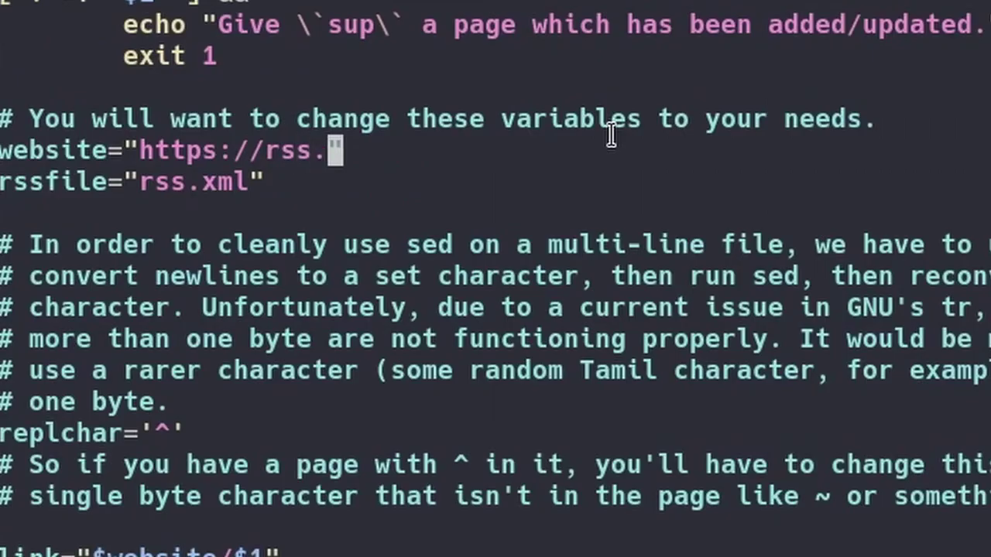
{"action": "type", "text": "denshi.org"}
{"action": "type", "text": "/"}
{"action": "key", "text": "Escape"}
{"action": "key", "text": "j"}
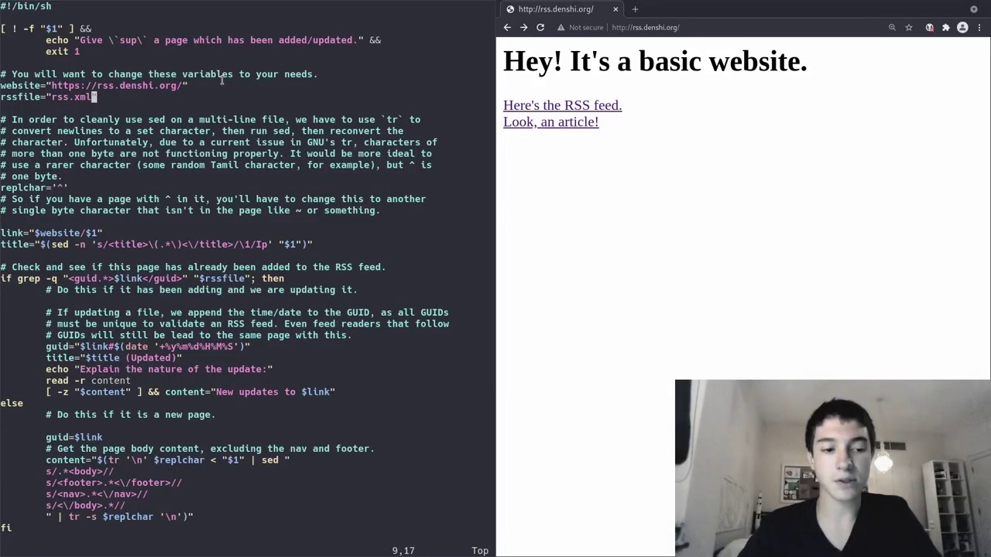
{"action": "key", "text": "Return"}
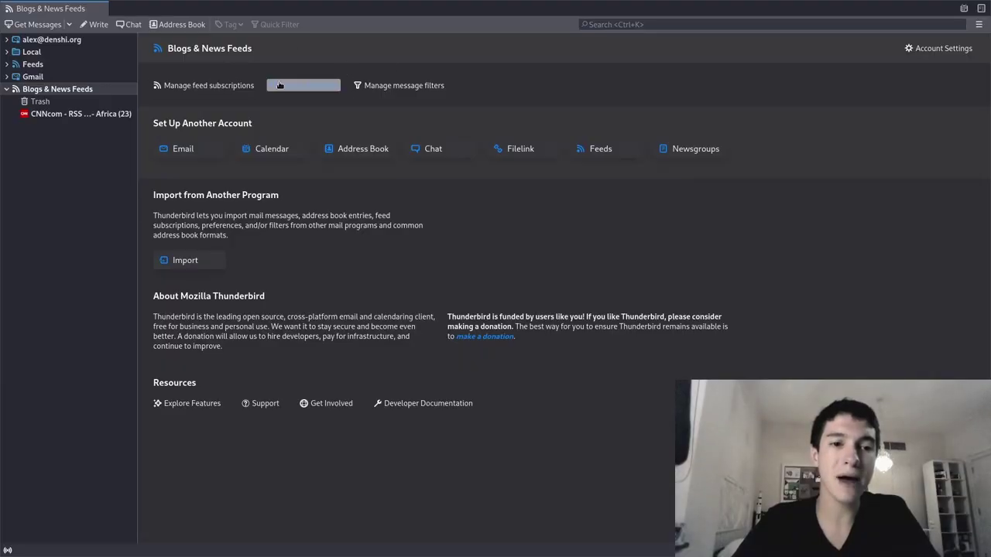
{"action": "left_click", "coordinate": [201, 86]}
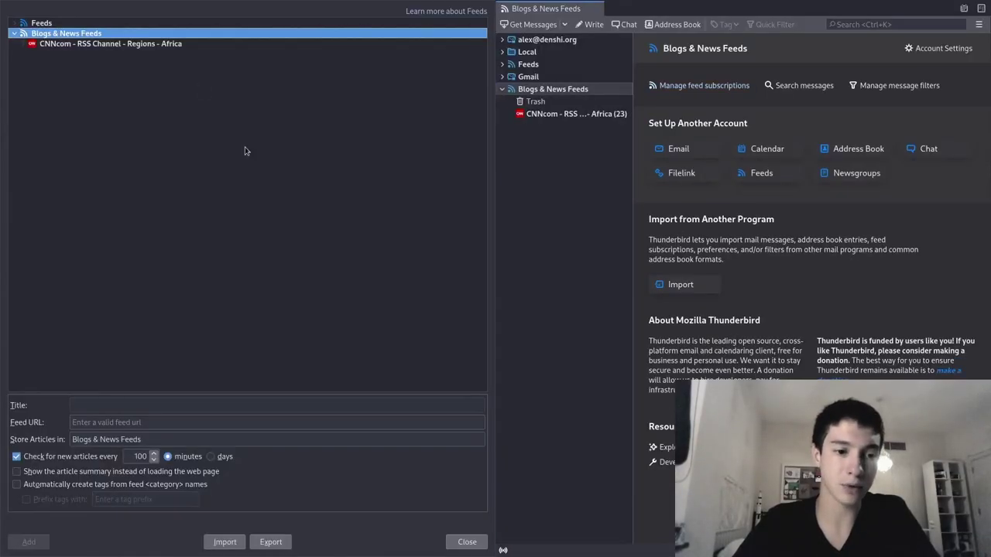
{"action": "left_click", "coordinate": [125, 422]}
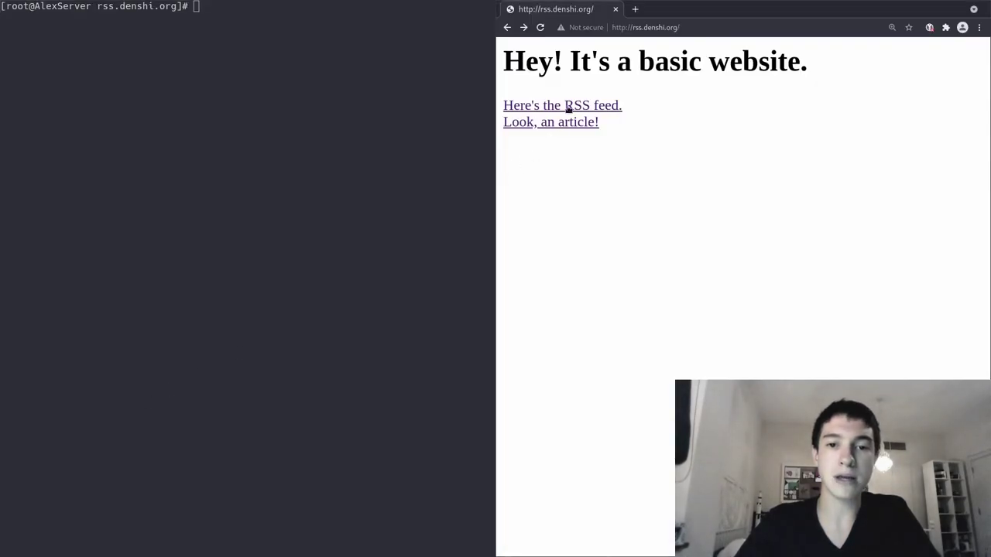
{"action": "left_click", "coordinate": [569, 109]}
{"action": "left_click_drag", "start_coordinate": [702, 27], "coordinate": [651, 26]}
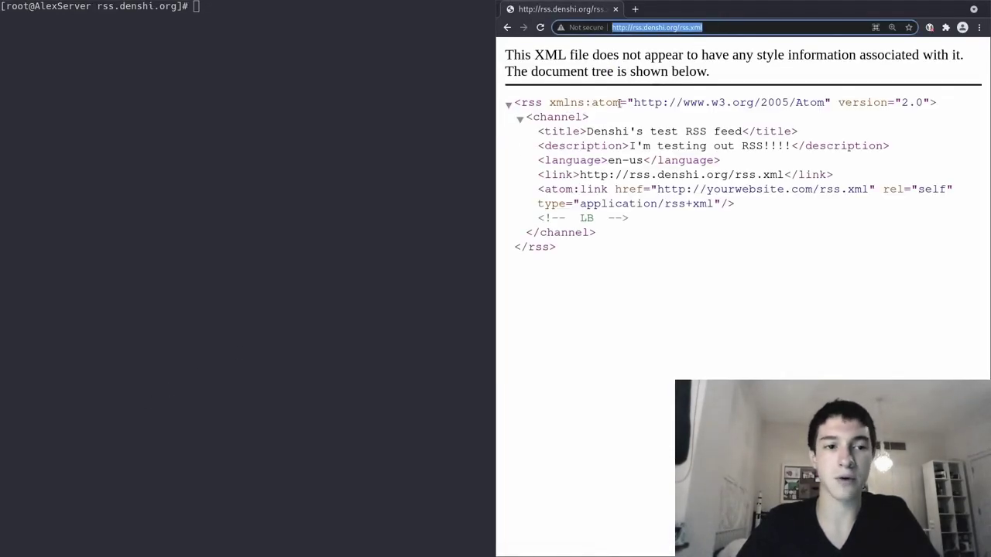
{"action": "key", "text": "super+1"}
{"action": "type", "text": "http://rss.denshi.org/rss.xml"}
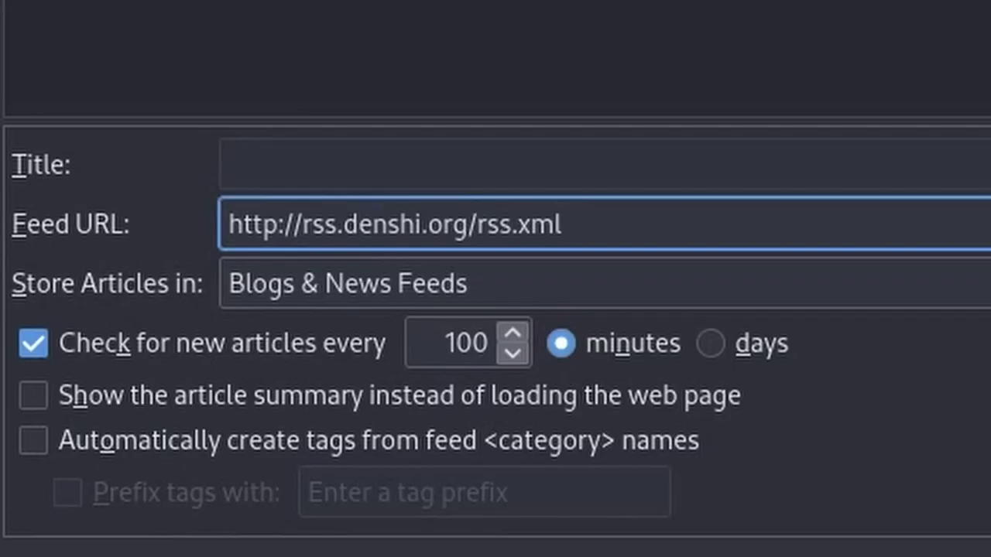
{"action": "key", "text": "Return"}
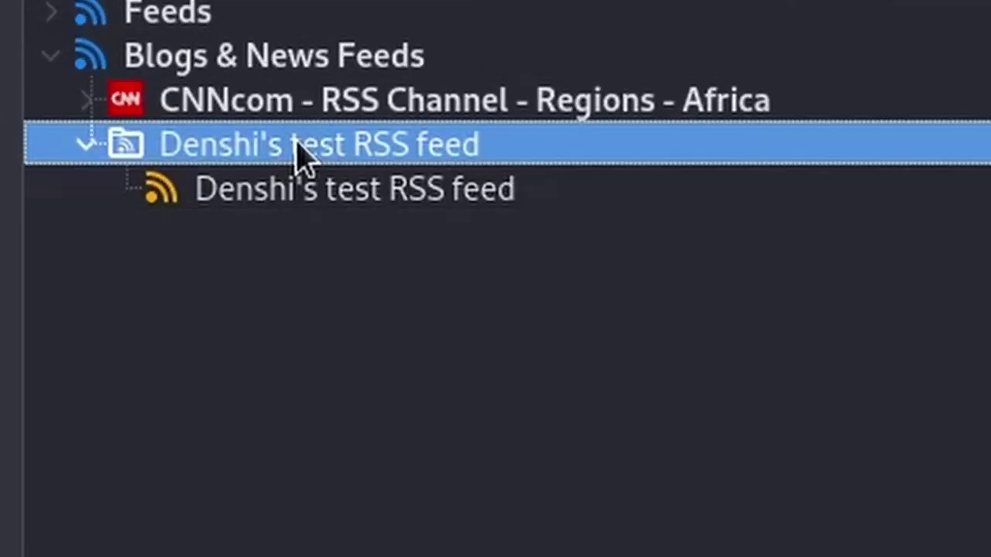
Select the new Denshi's test RSS feed and show its message list
{"action": "left_click", "coordinate": [240, 186]}
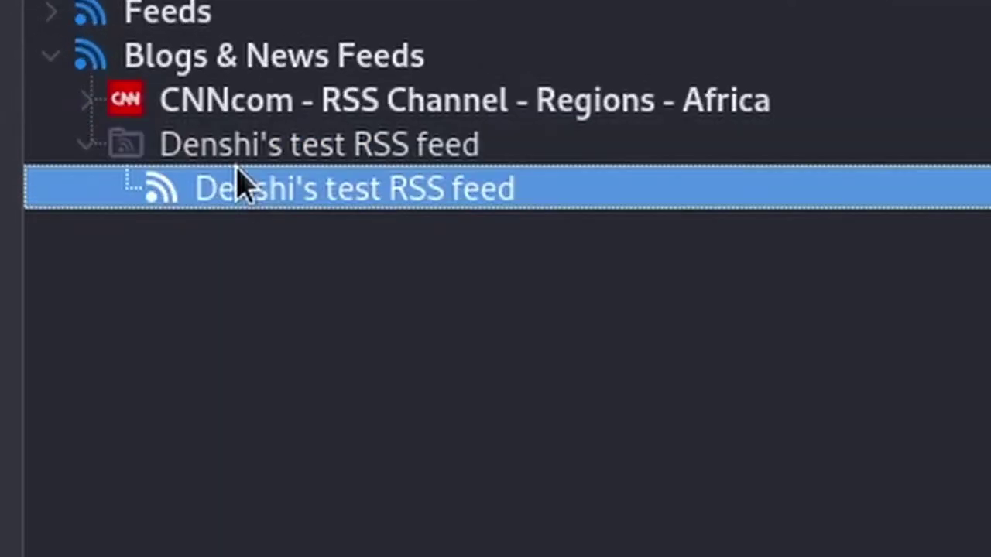
{"action": "left_click", "coordinate": [308, 155]}
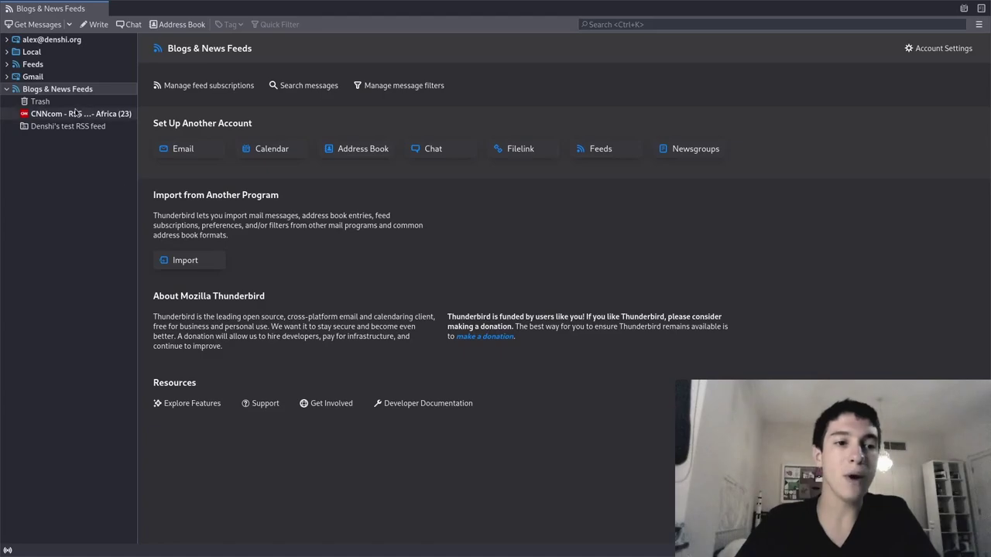
{"action": "left_click", "coordinate": [80, 127]}
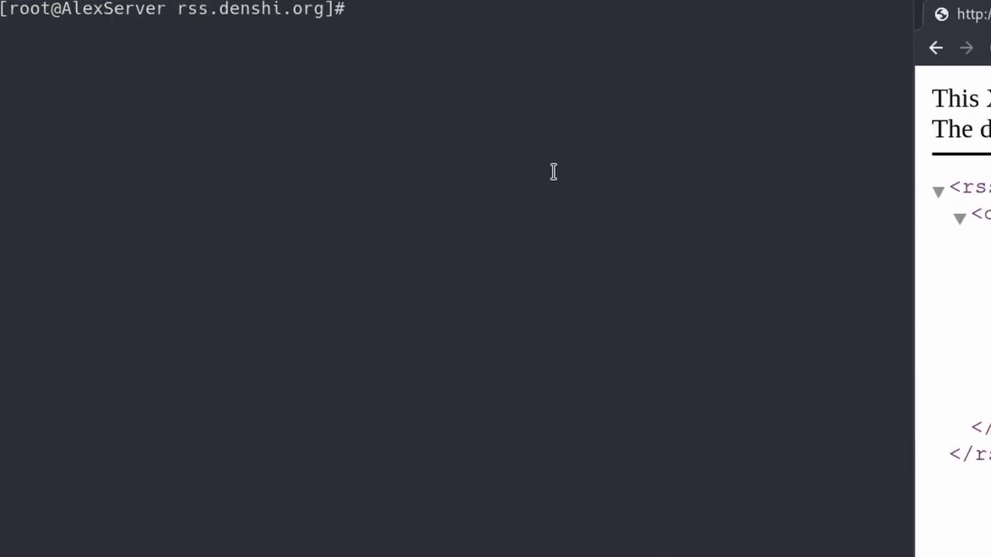
Run ./sup article.html, then reload rss.xml to confirm the new article item is listed
{"action": "type", "text": "."}
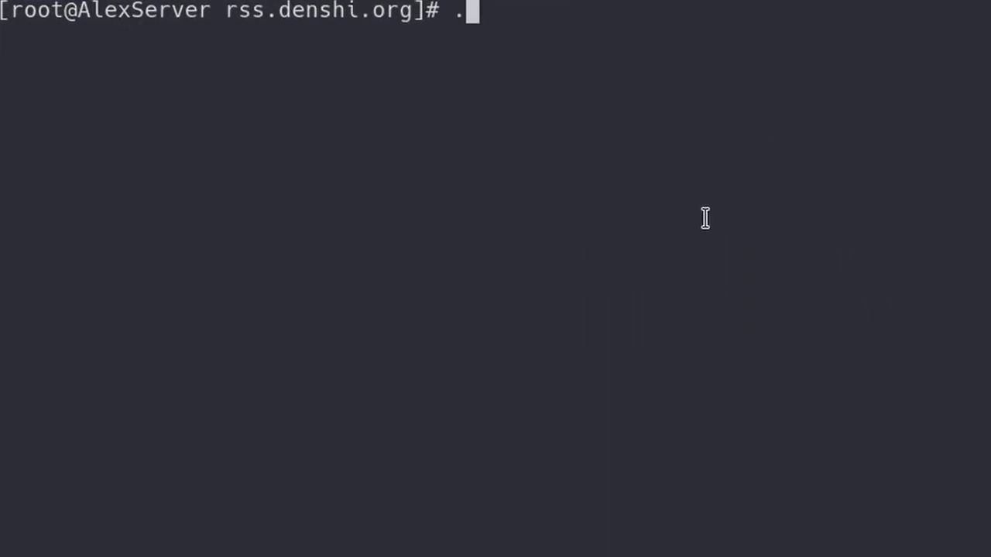
{"action": "type", "text": "/sup"}
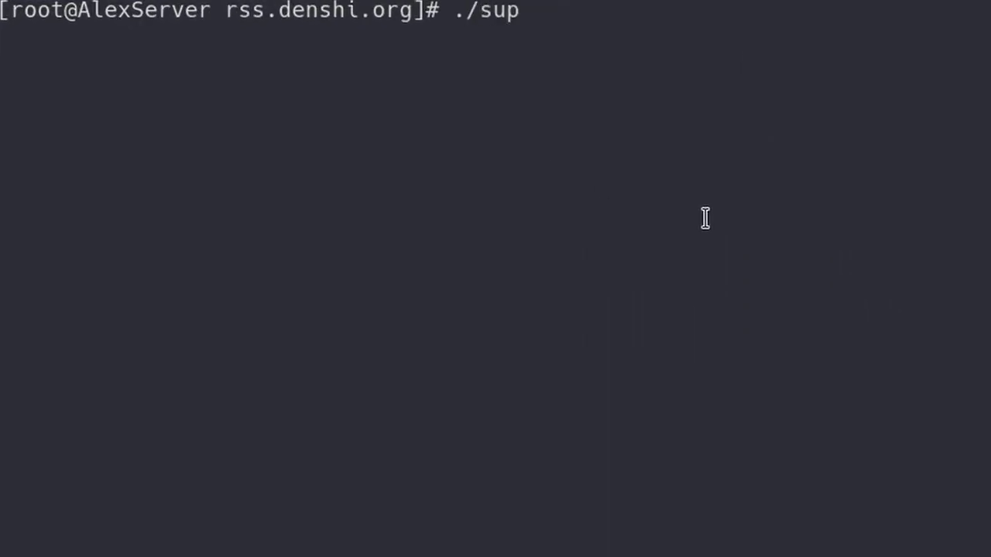
{"action": "type", "text": " article.html"}
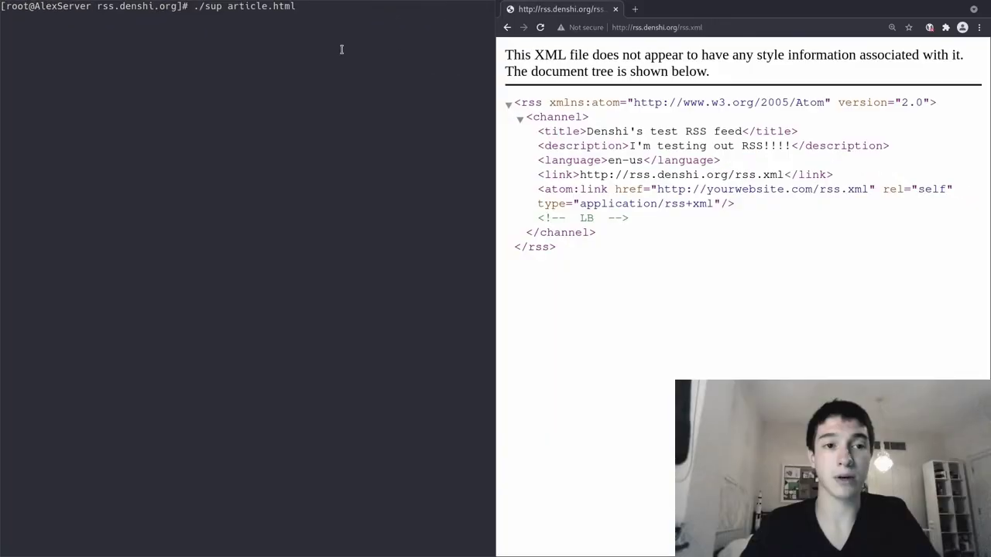
{"action": "key", "text": "Return"}
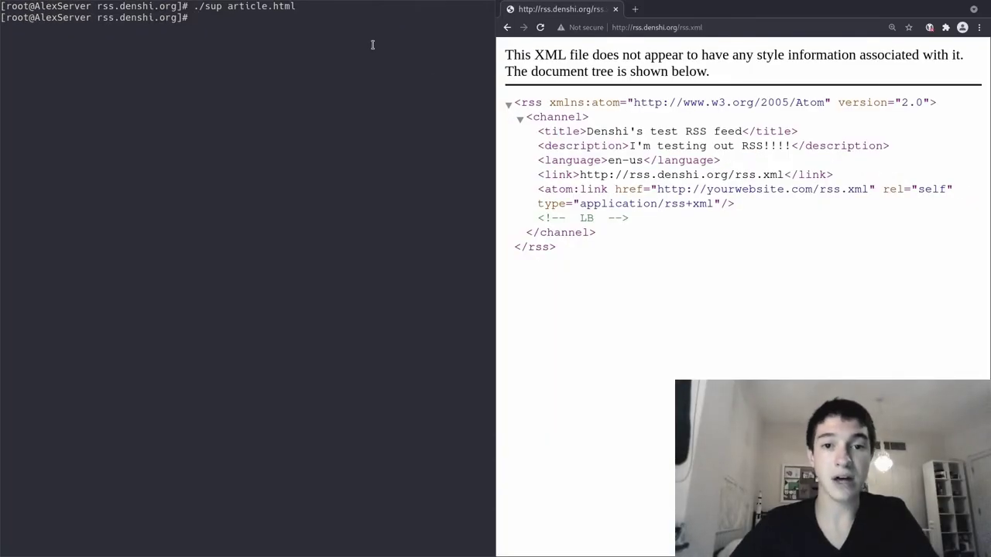
{"action": "key", "text": "F5"}
{"action": "left_click_drag", "start_coordinate": [658, 241], "coordinate": [846, 372]}
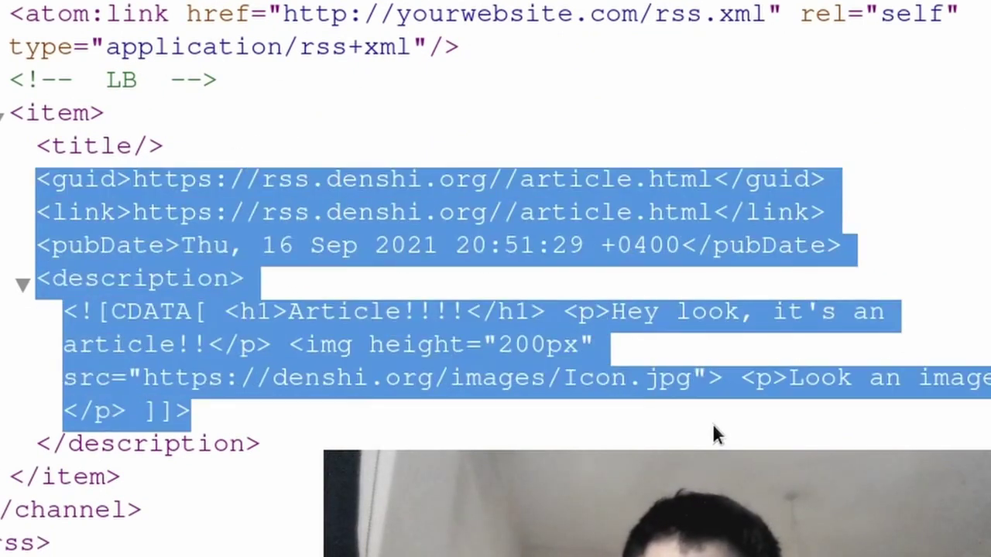
{"action": "left_click", "coordinate": [691, 276]}
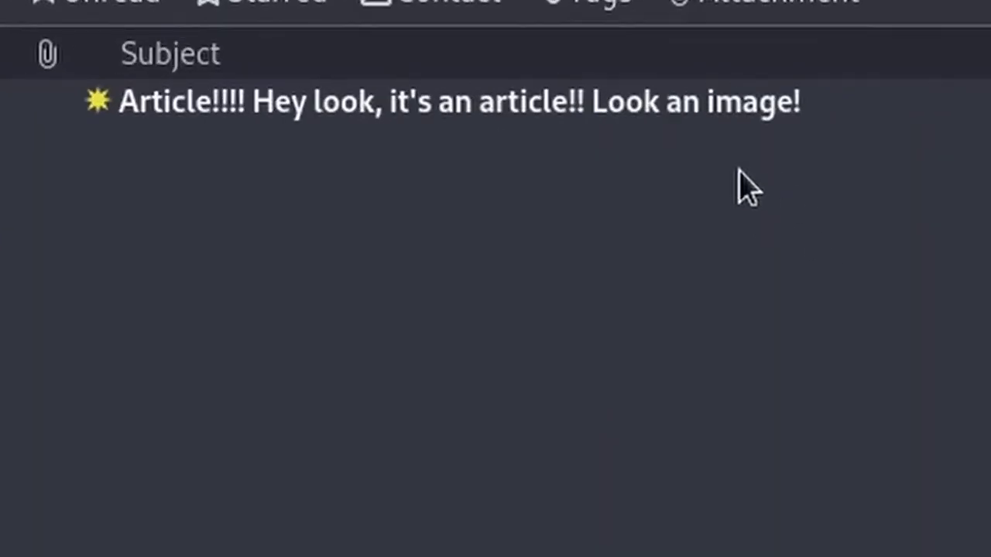
Open the new 'Article!!!! Hey look, it's an article!! Look an image!' item in Denshi's test RSS feed
{"action": "left_click", "coordinate": [539, 108]}
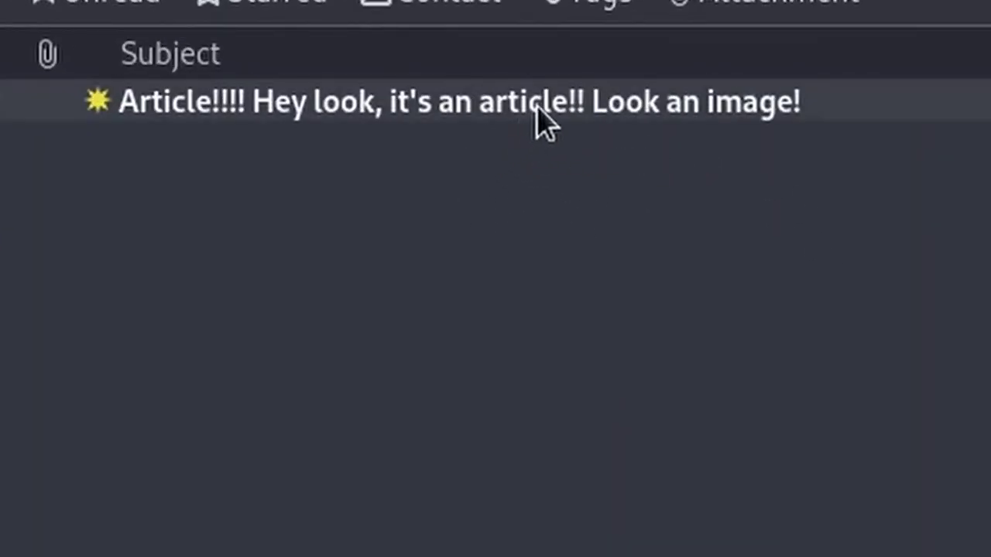